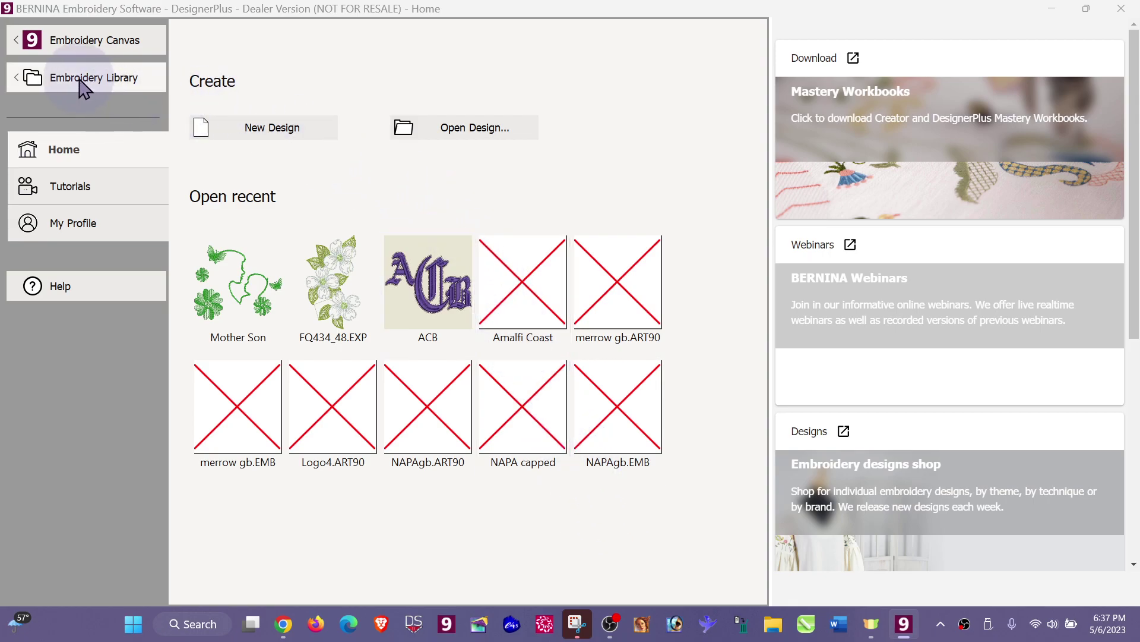
Open the Embroidery Library to see the 23 designs in Design Files for Lesson 1
{"action": "left_click", "coordinate": [41, 79]}
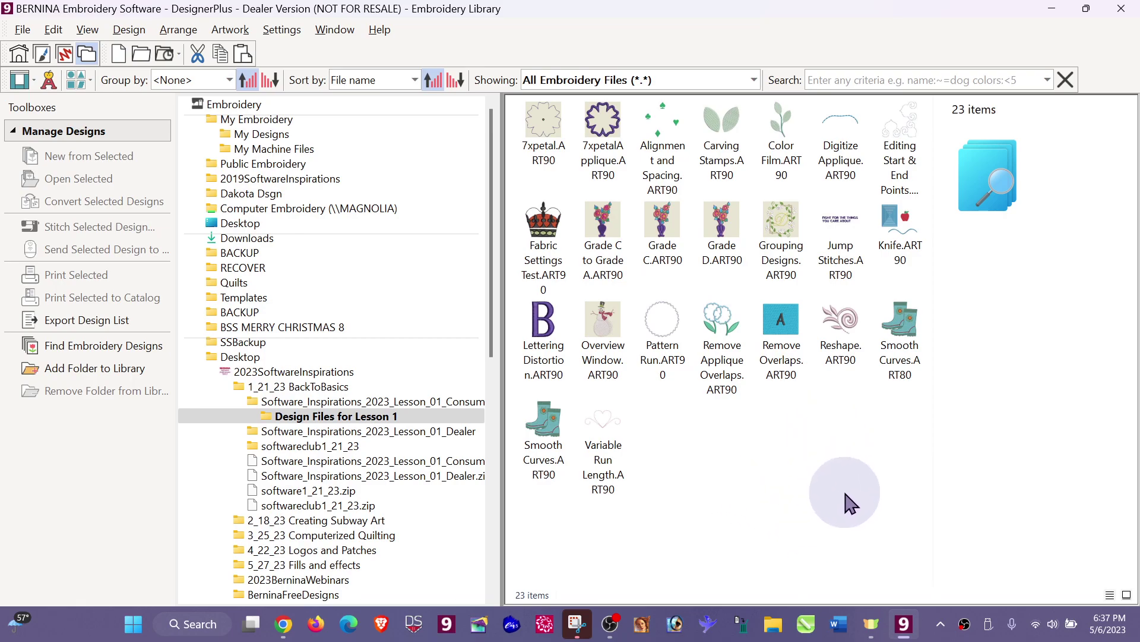
Select all 23 ART90 designs in the Design Files for Lesson 1 folder with Ctrl+A
{"action": "key", "text": "ctrl+a"}
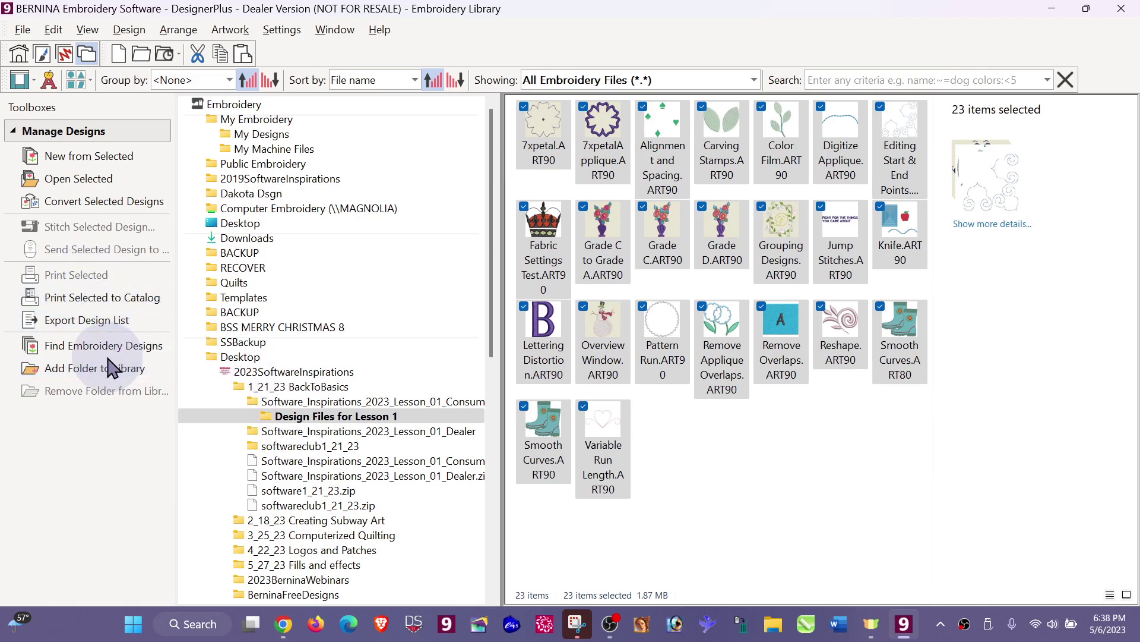
Set the conversion to produce BERNINA EXP and ART80 files, with ART90 unchecked
{"action": "left_click", "coordinate": [81, 213]}
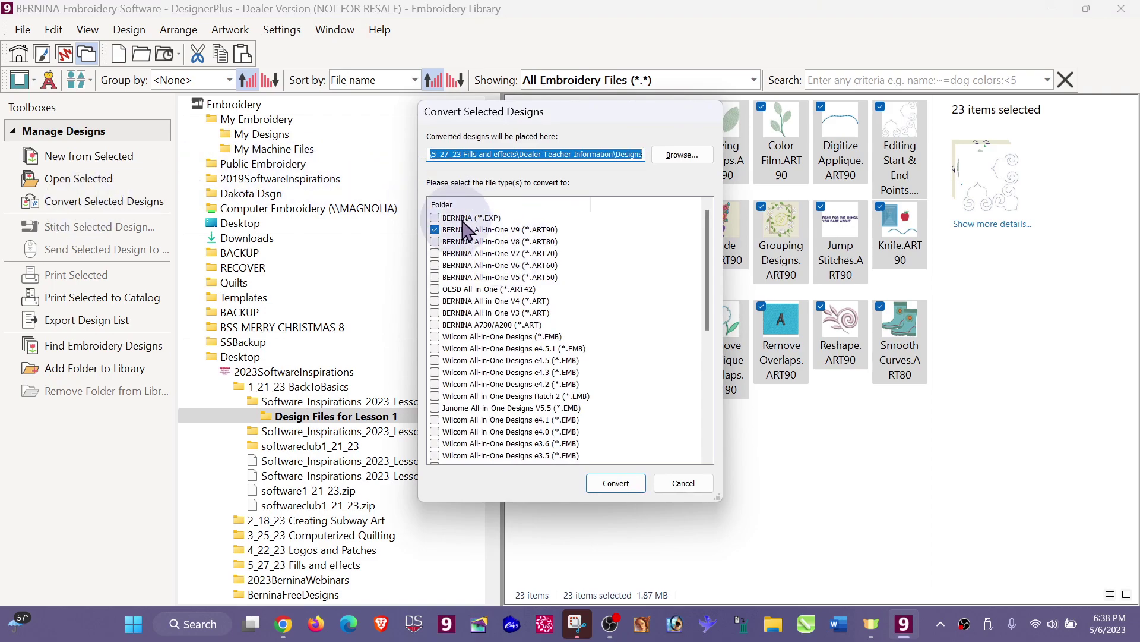
{"action": "left_click", "coordinate": [438, 230]}
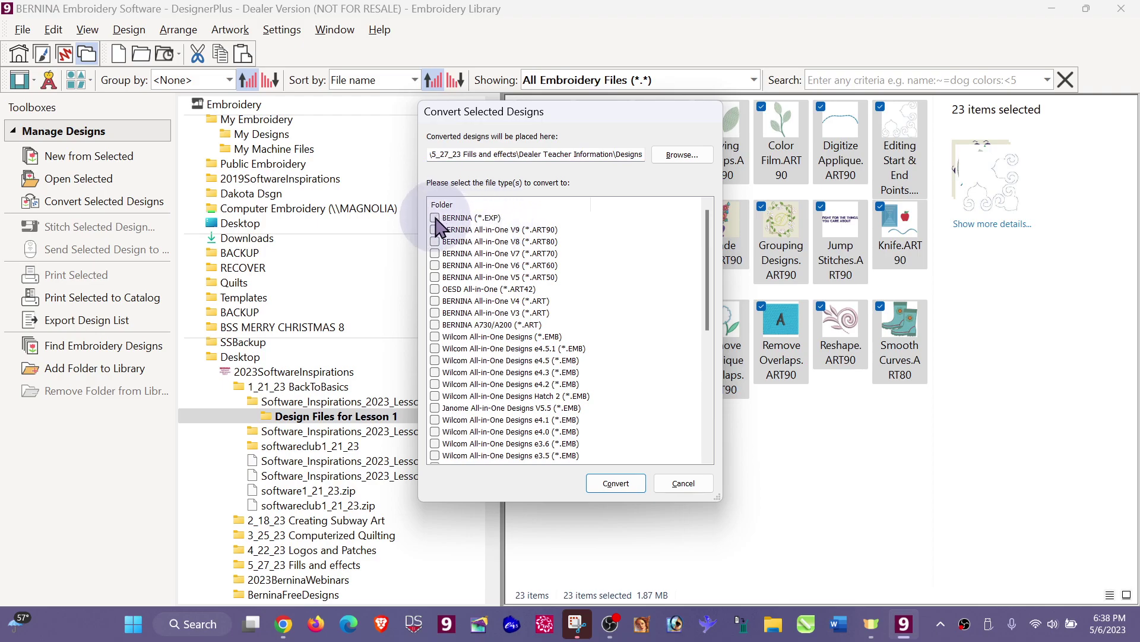
{"action": "left_click", "coordinate": [436, 218]}
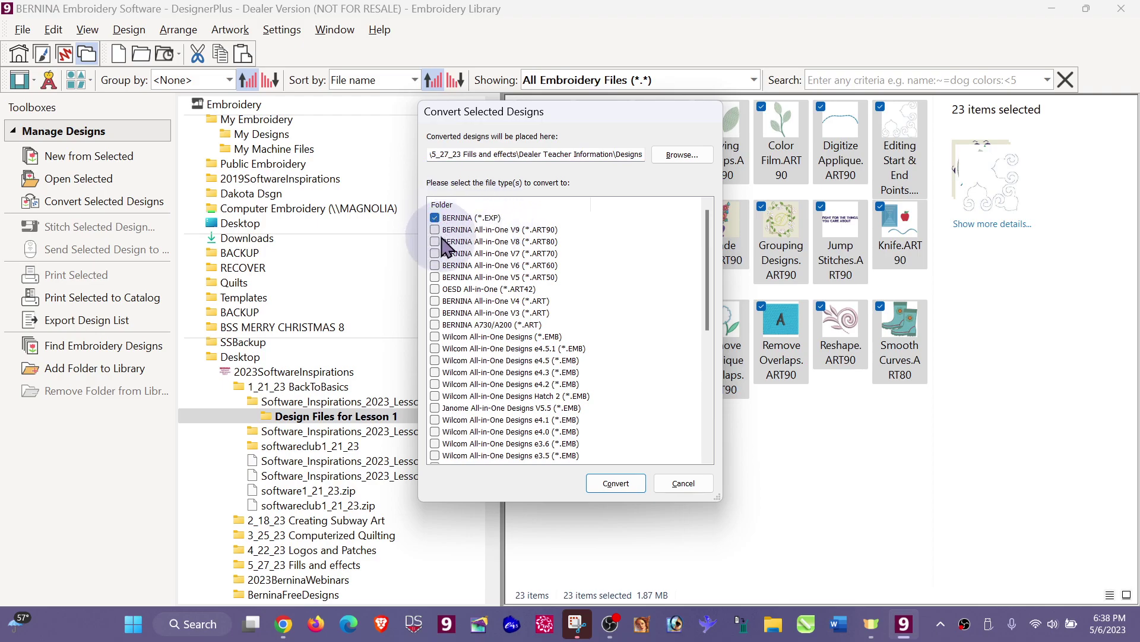
{"action": "left_click", "coordinate": [436, 242]}
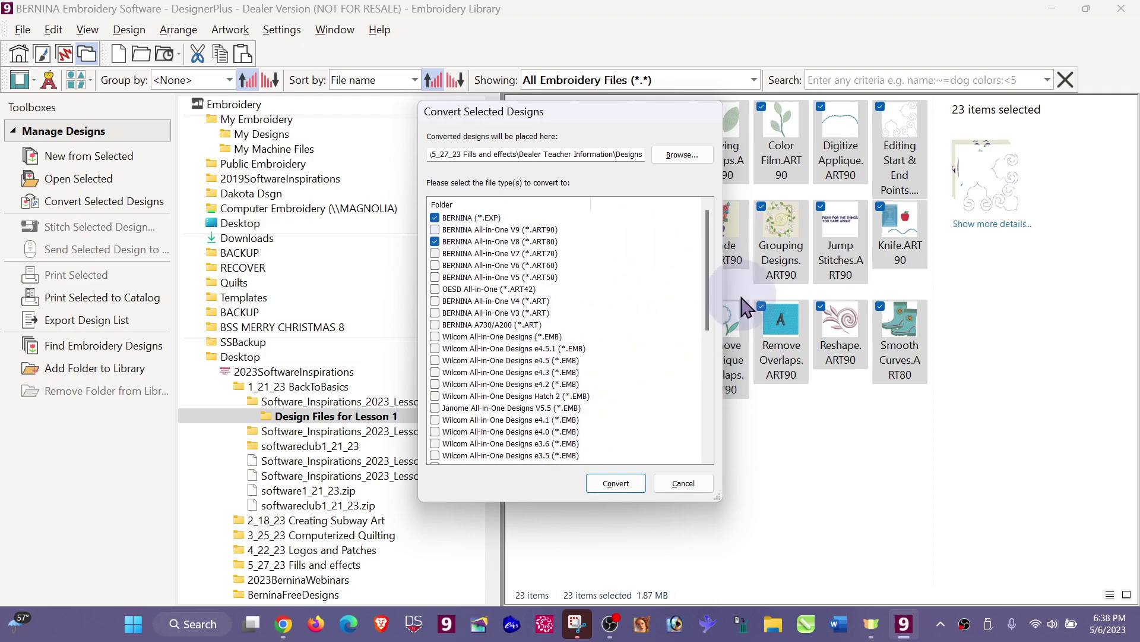
{"action": "left_click_drag", "start_coordinate": [713, 255], "coordinate": [693, 233]}
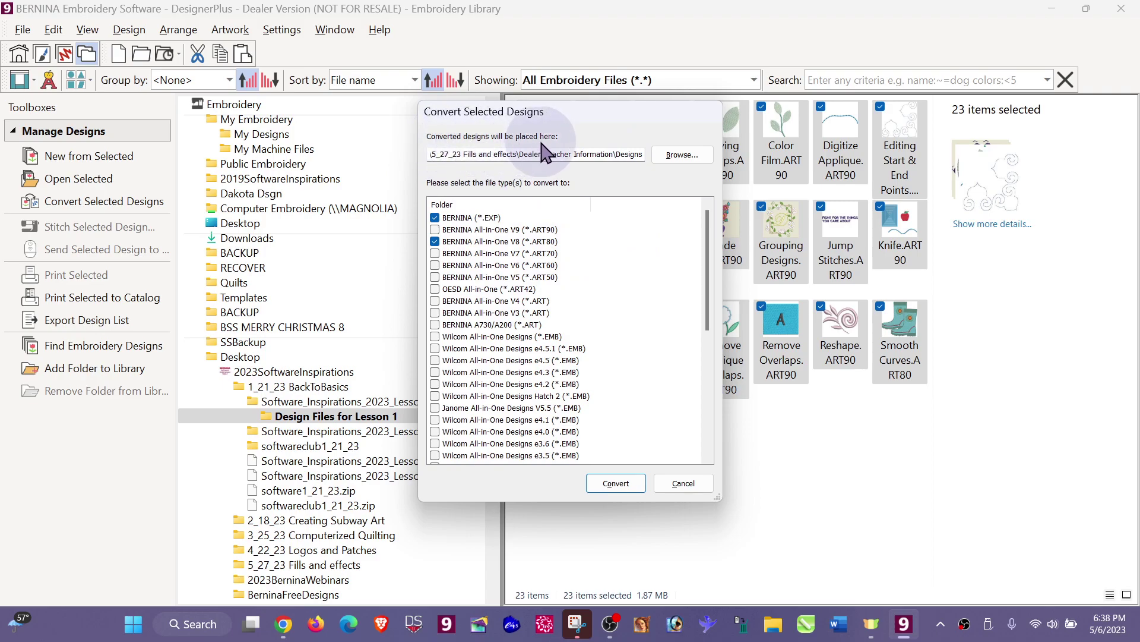
Set the output folder to Design Files for Lesson 1 under 1_21_23 BackToBasics
{"action": "left_click", "coordinate": [683, 156]}
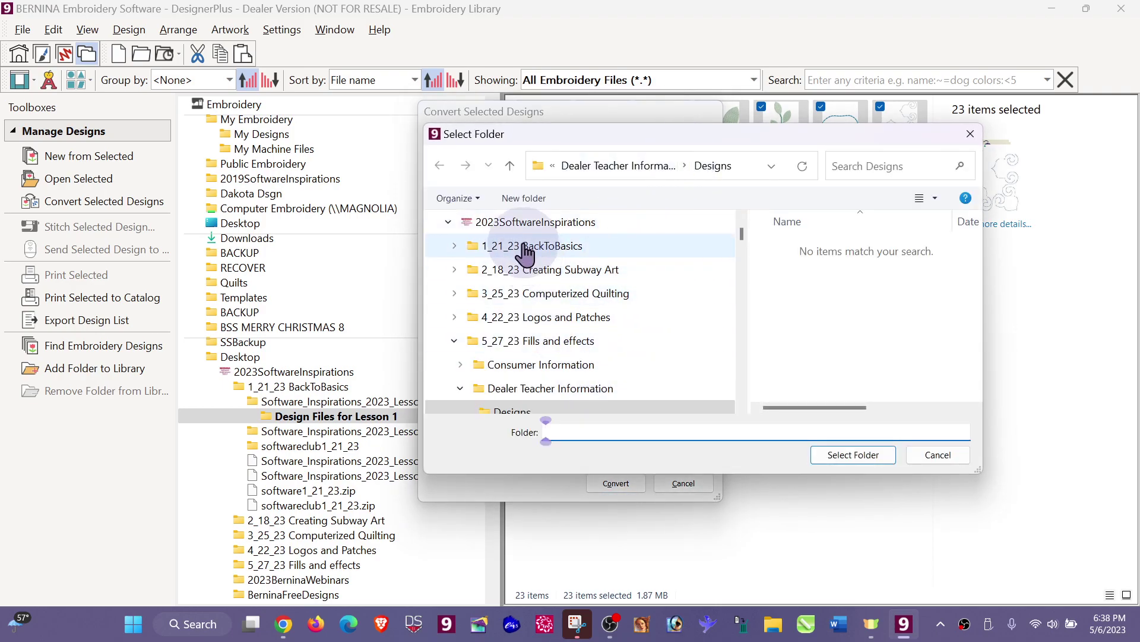
{"action": "left_click", "coordinate": [454, 246]}
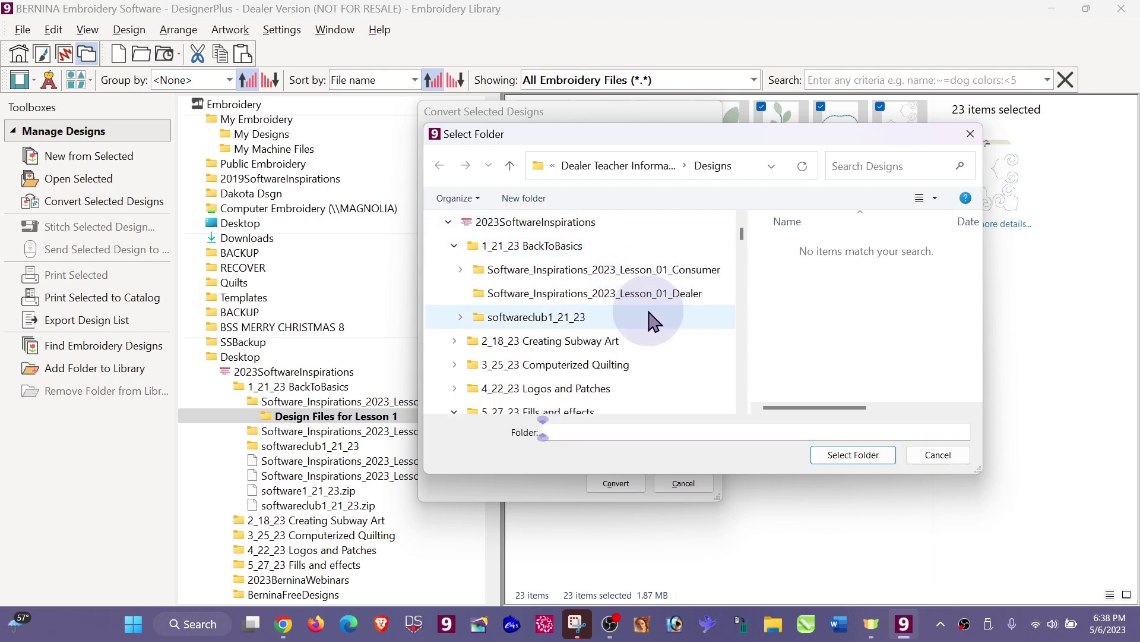
{"action": "left_click", "coordinate": [460, 270]}
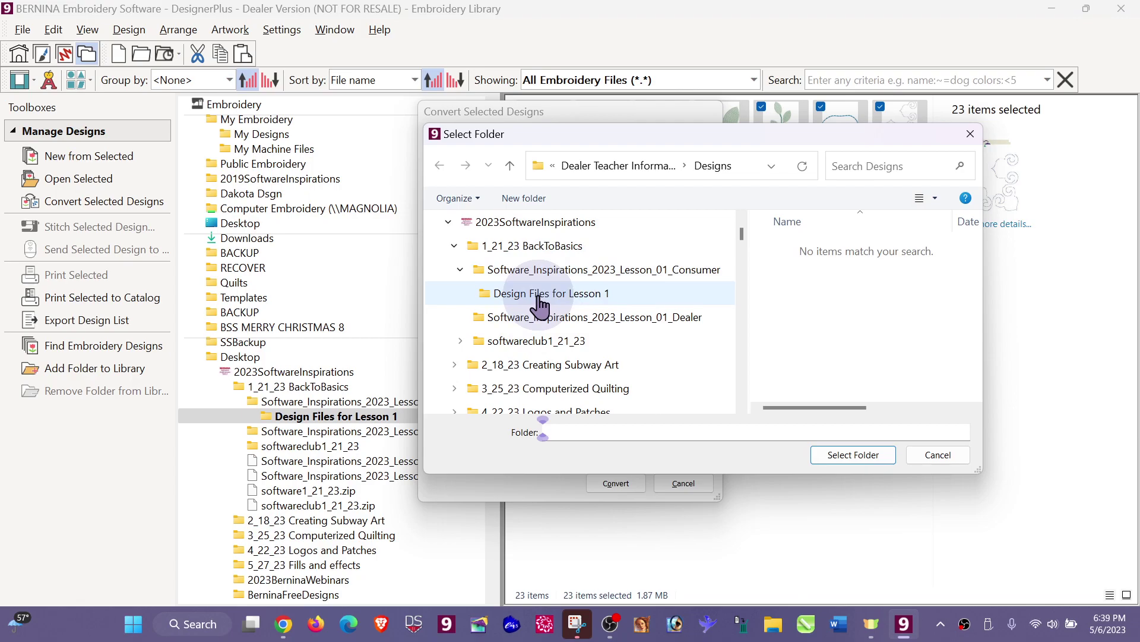
{"action": "left_click", "coordinate": [540, 303]}
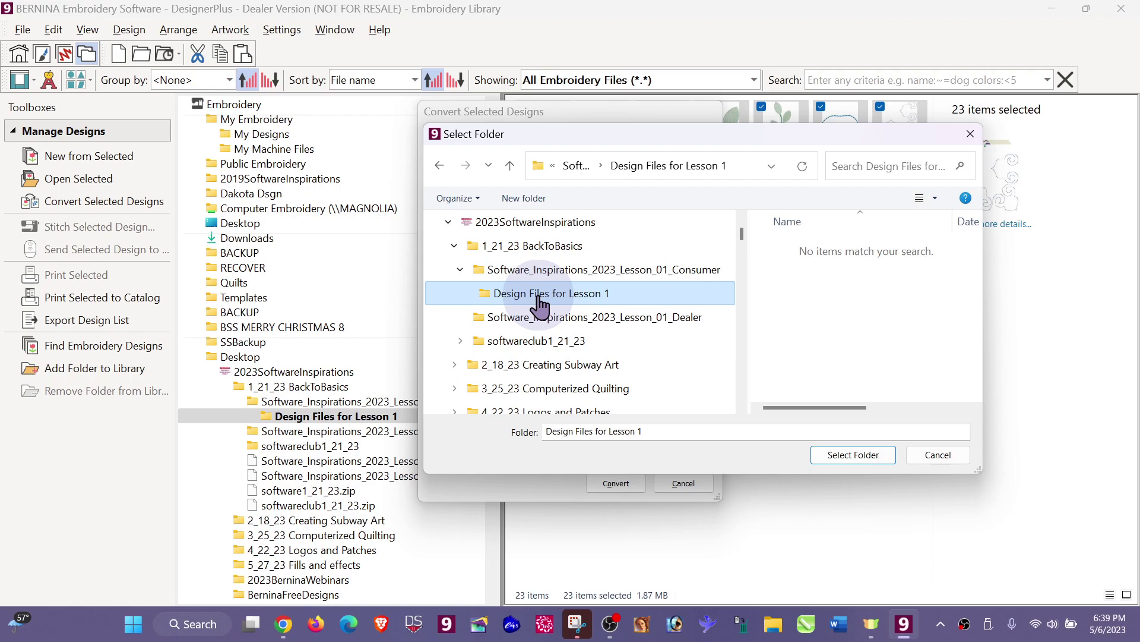
{"action": "left_click", "coordinate": [863, 462]}
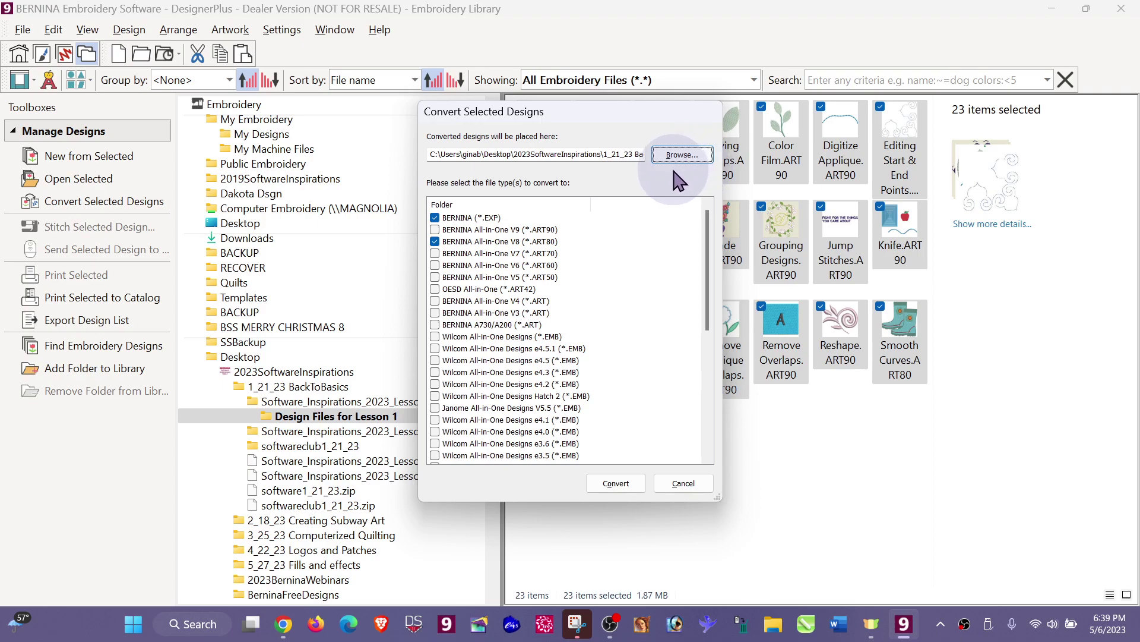
Convert the 23 designs to EXP and ART80 and acknowledge the completion message
{"action": "left_click", "coordinate": [626, 486]}
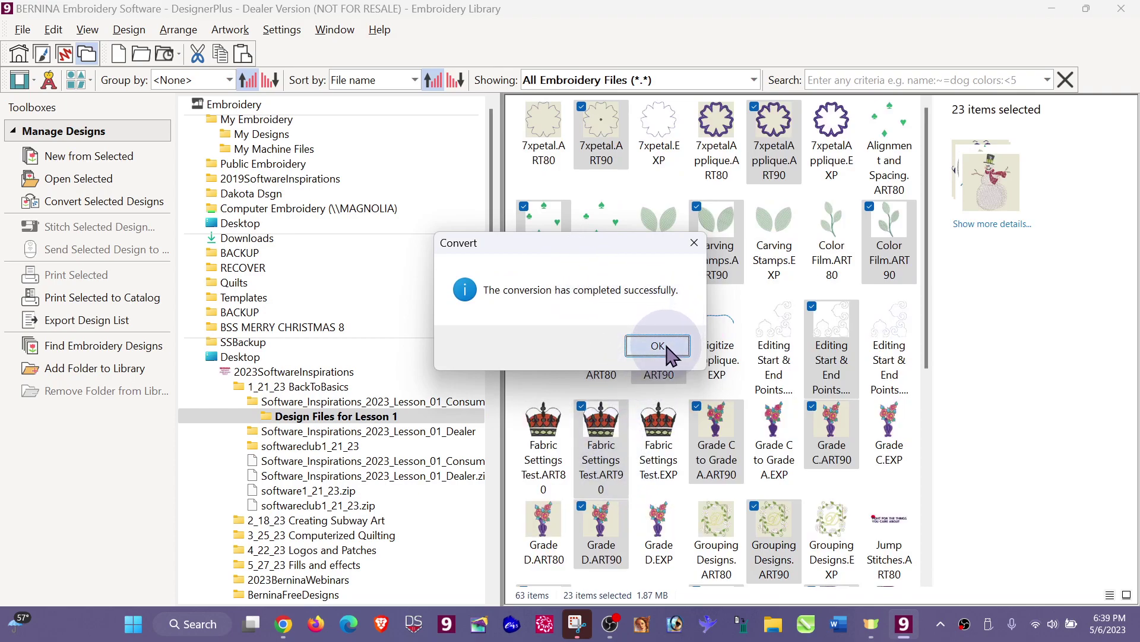
{"action": "left_click", "coordinate": [658, 346]}
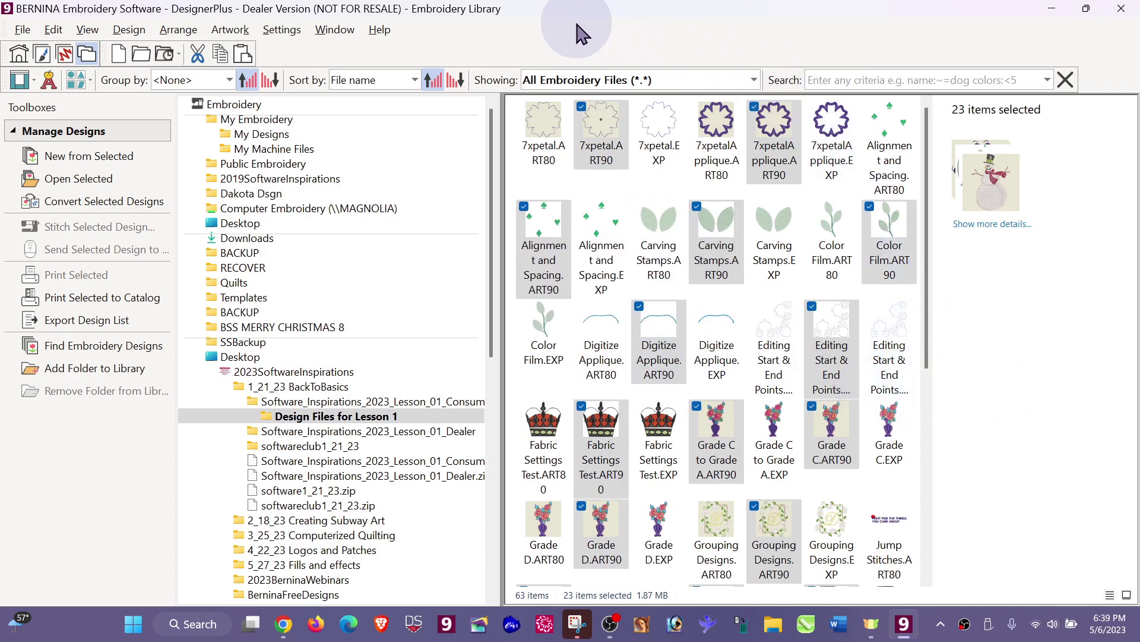
Switch the library file display to Extra Large Icons
{"action": "left_click", "coordinate": [87, 31]}
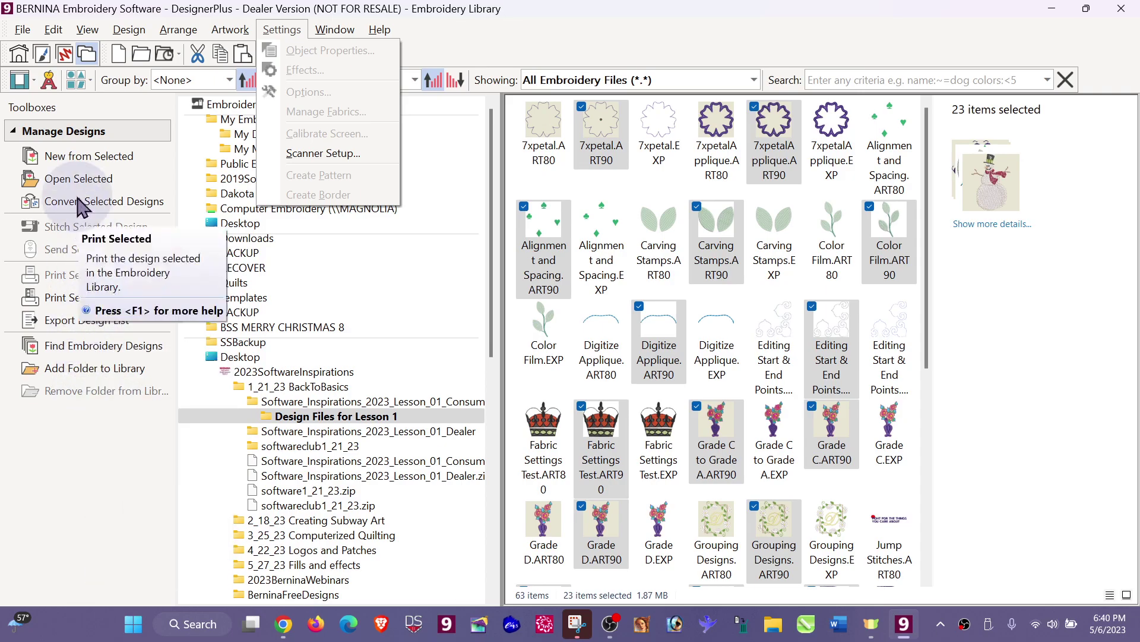
{"action": "left_click", "coordinate": [89, 81]}
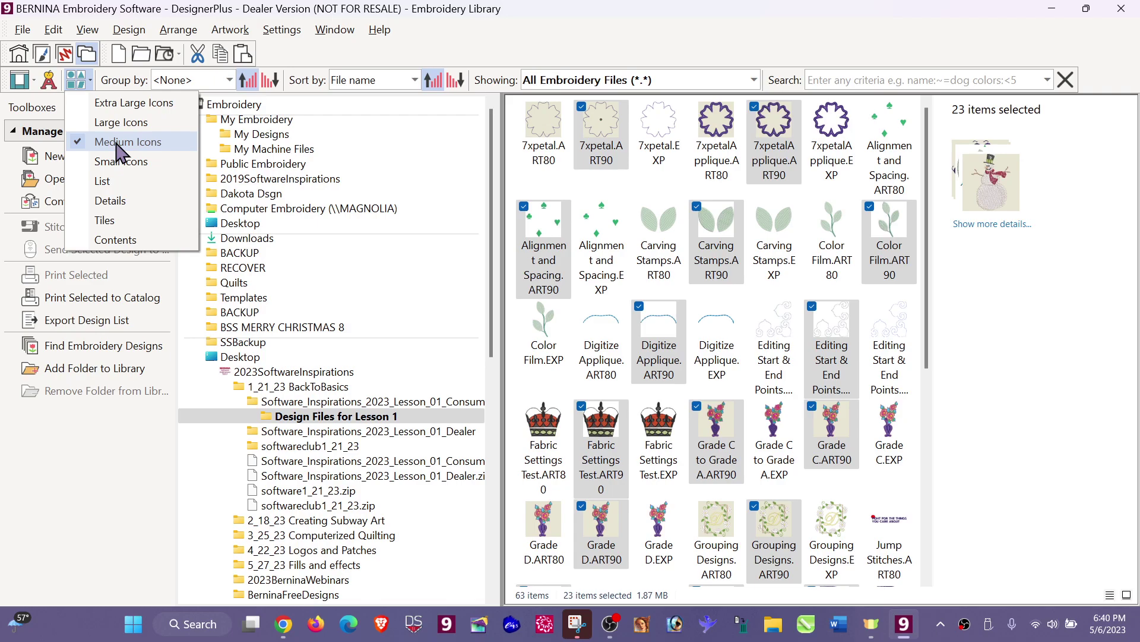
{"action": "left_click", "coordinate": [126, 102]}
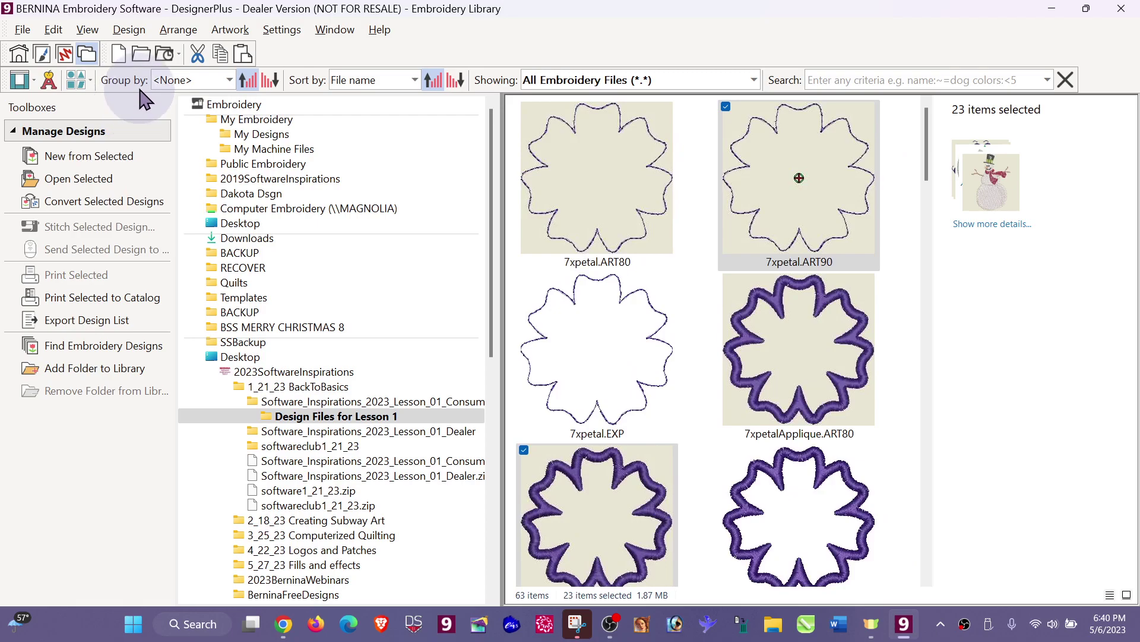
Try the Details view, then settle on the compact List view showing full file names
{"action": "left_click", "coordinate": [89, 80]}
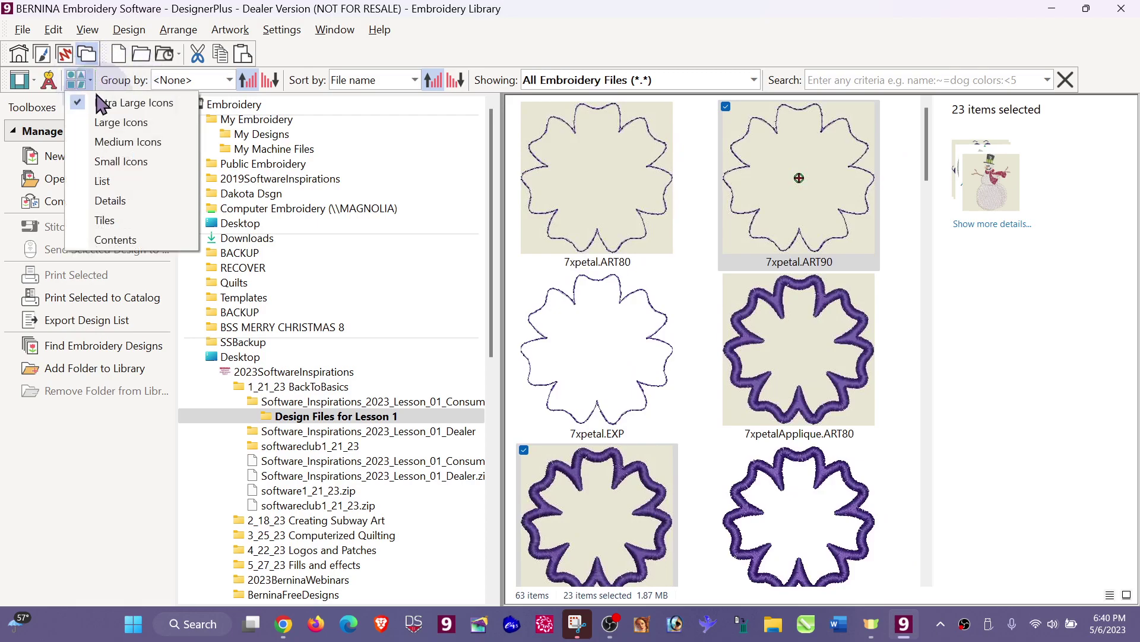
{"action": "left_click", "coordinate": [112, 202]}
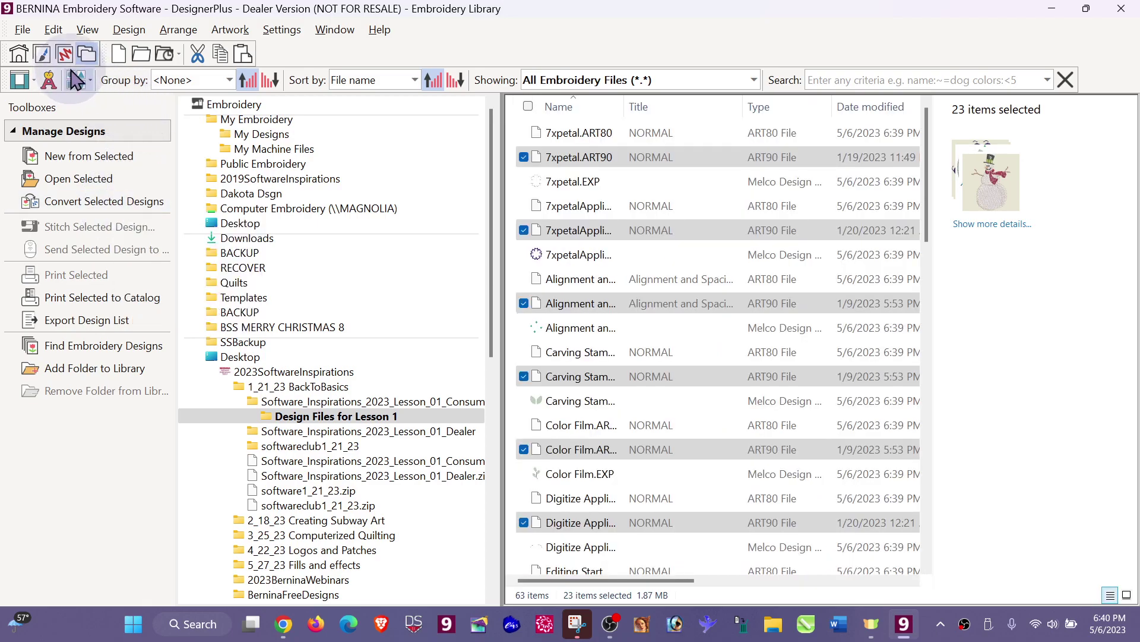
{"action": "left_click", "coordinate": [89, 81]}
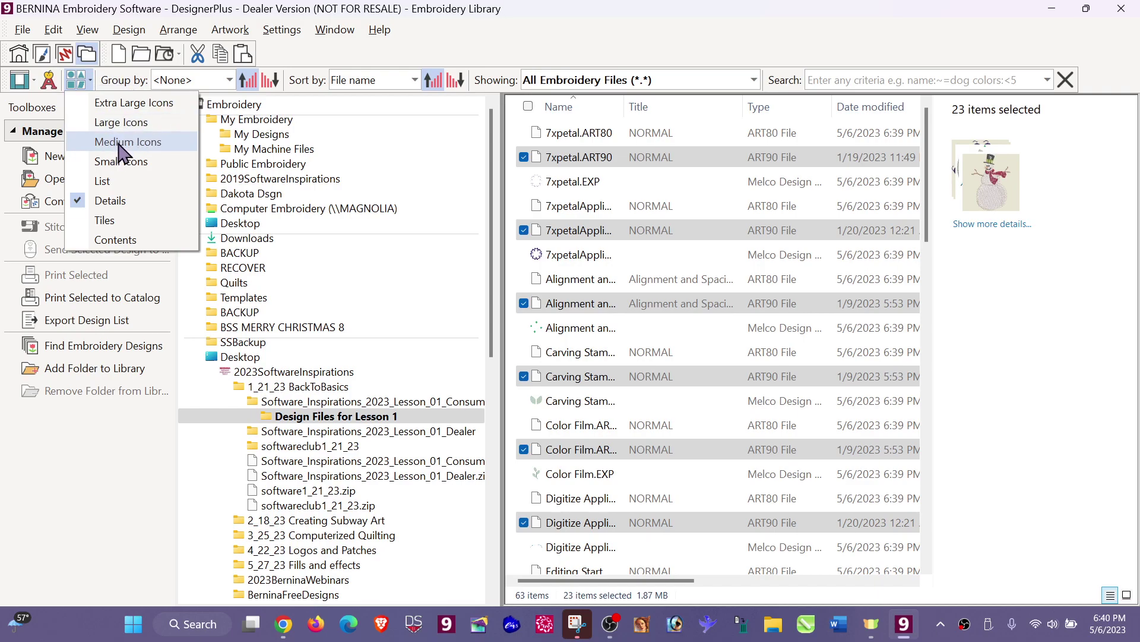
{"action": "left_click", "coordinate": [123, 161]}
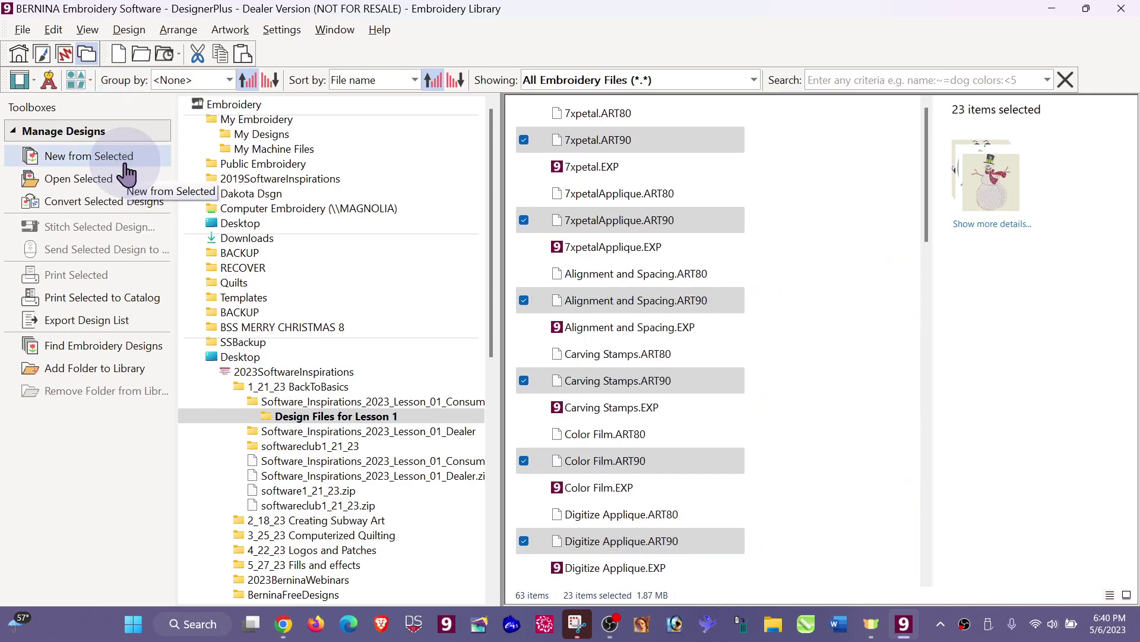
{"action": "left_click", "coordinate": [90, 80]}
Return to Medium Icons and select 7xpetal.EXP to view its details
{"action": "left_click", "coordinate": [106, 149]}
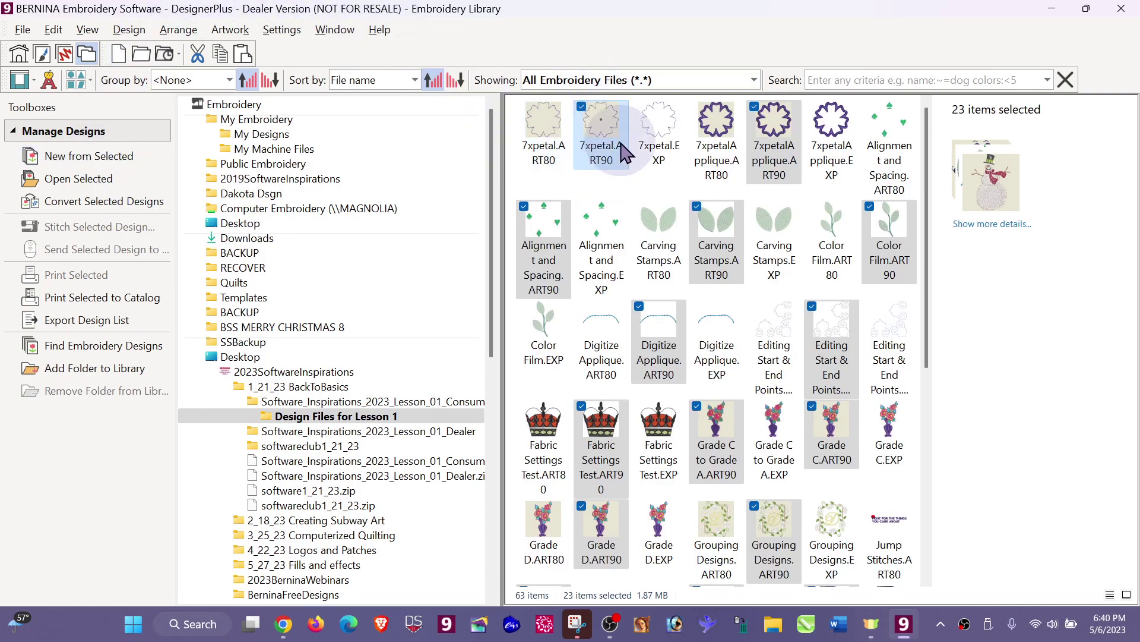
{"action": "mouse_move", "coordinate": [618, 172]}
{"action": "mouse_move", "coordinate": [531, 165]}
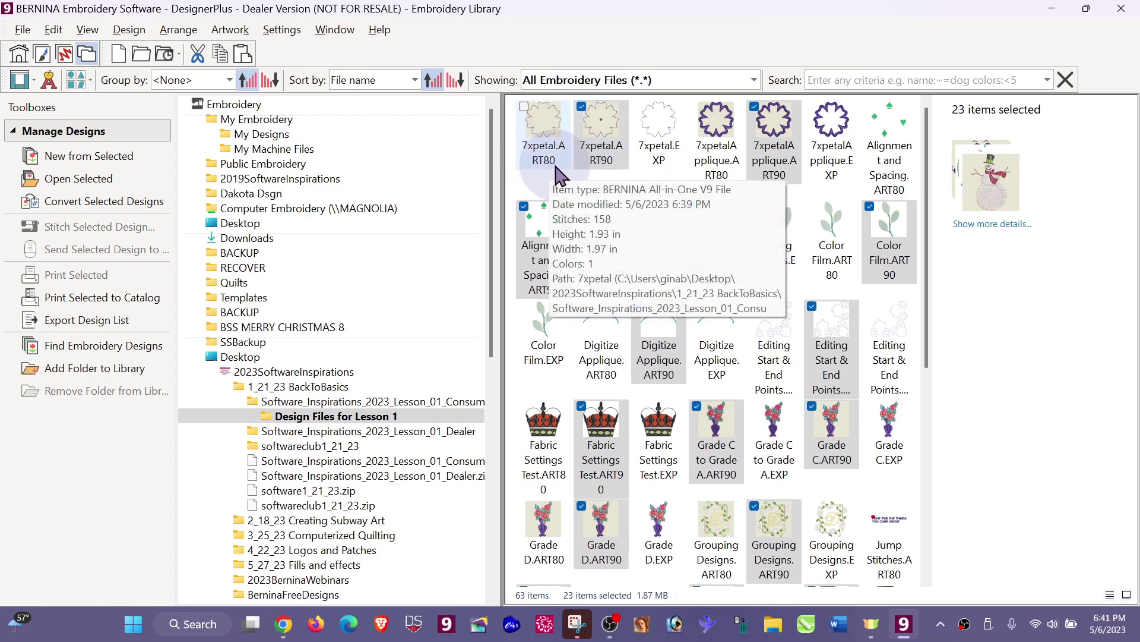
{"action": "mouse_move", "coordinate": [677, 157]}
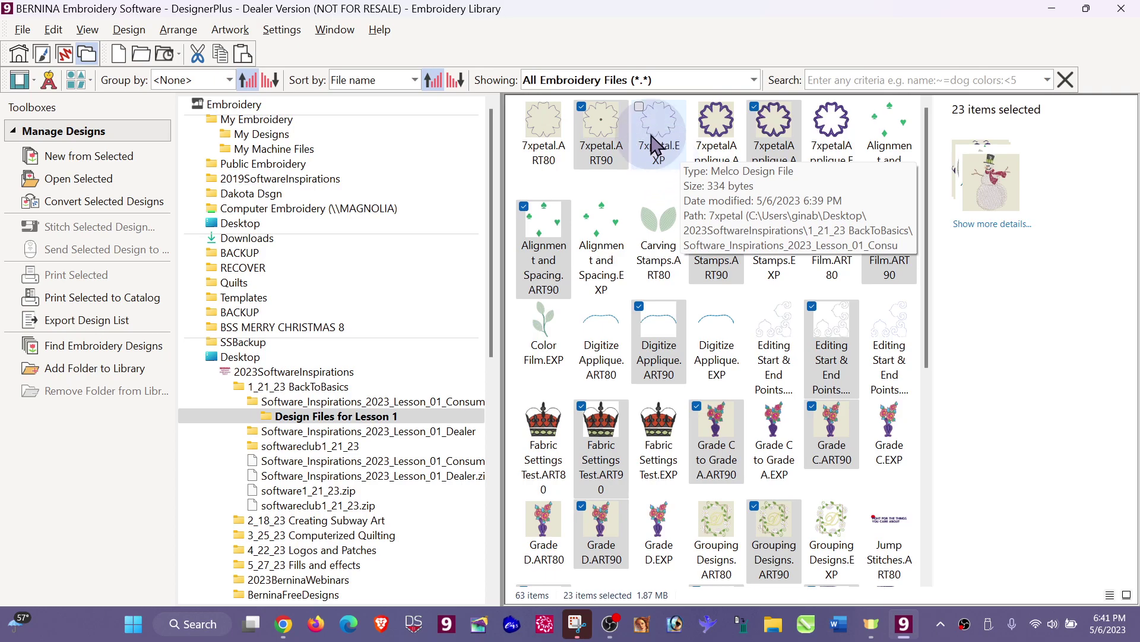
{"action": "left_click", "coordinate": [655, 142]}
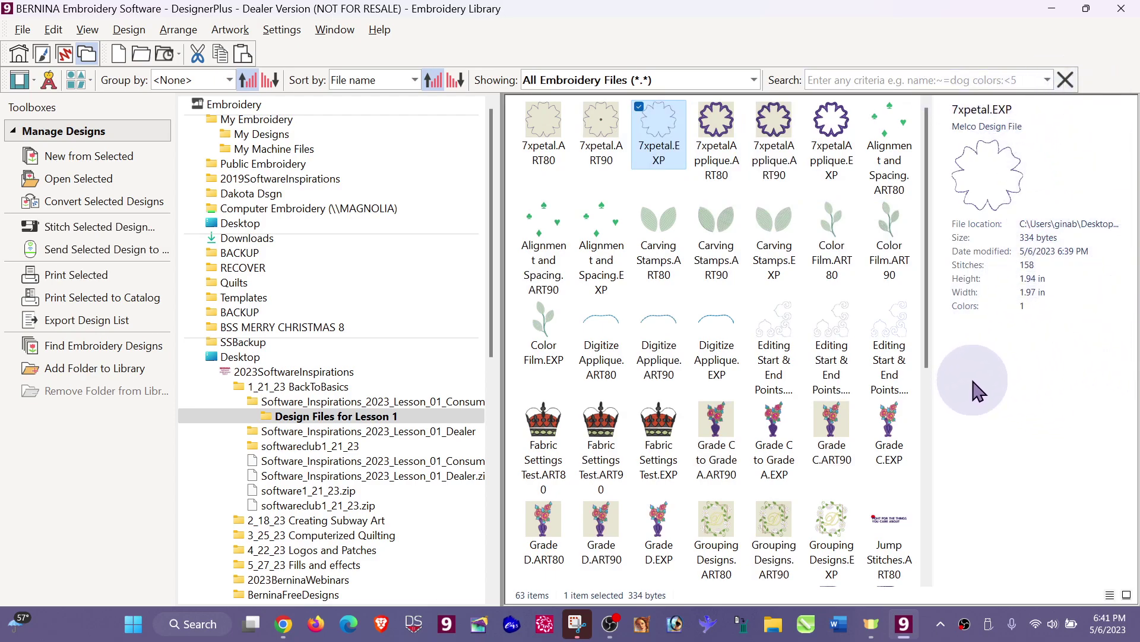
Leave 7xpetal.EXP's Colors at 1 and view the details of Carving Stamps.ART90
{"action": "left_click", "coordinate": [1024, 305]}
{"action": "left_click", "coordinate": [1032, 337]}
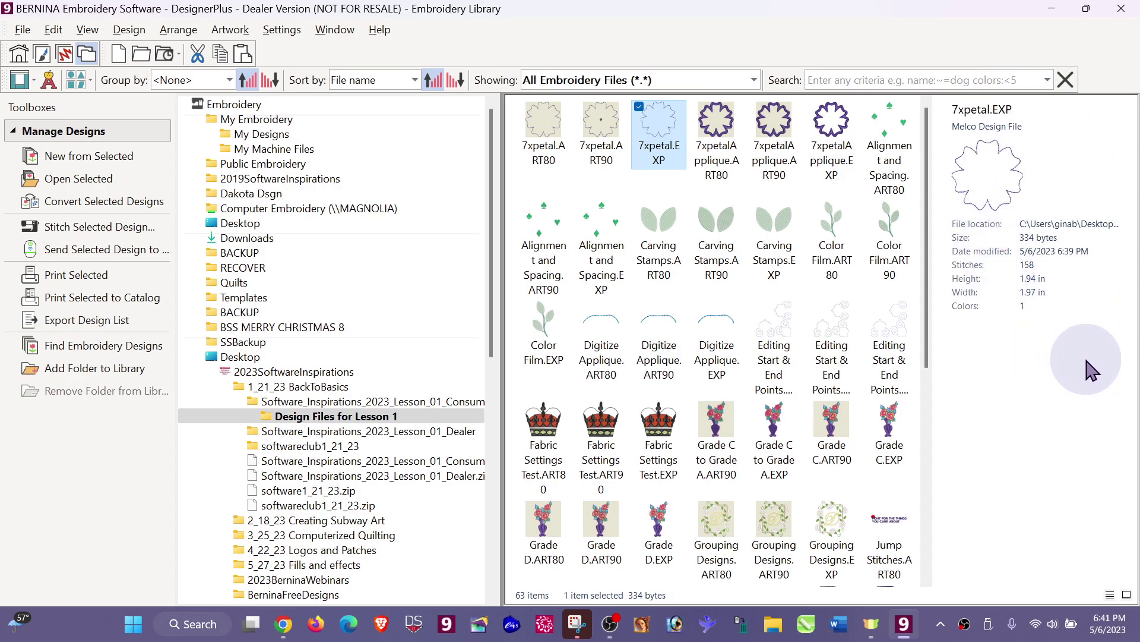
{"action": "left_click", "coordinate": [721, 226]}
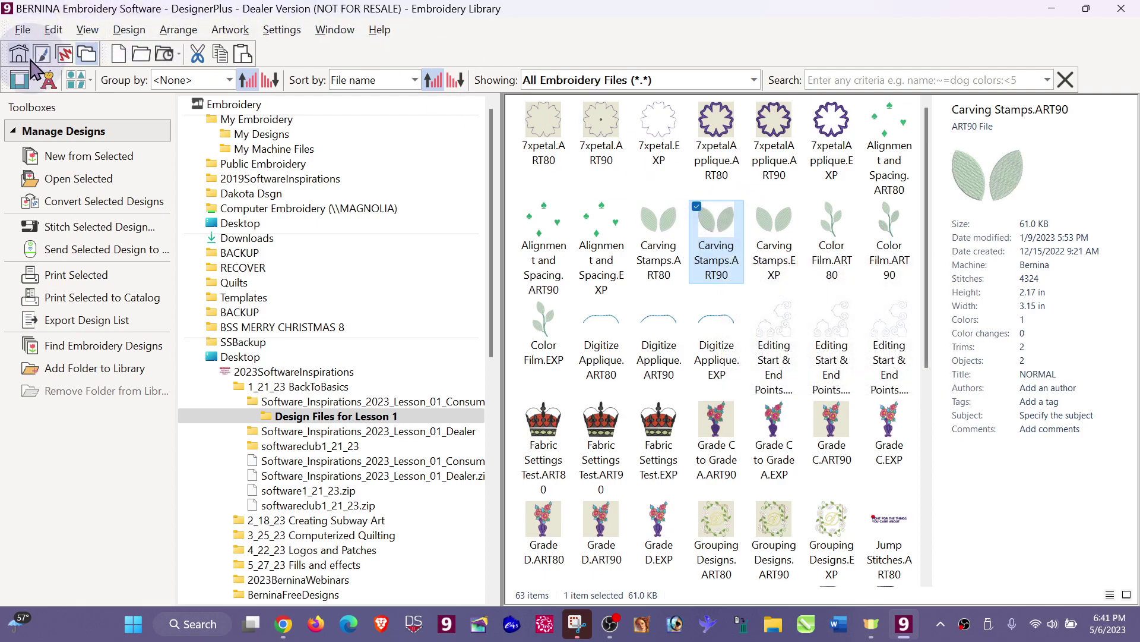
Switch to the Embroidery Canvas and close Insert Embroidery without adding a design
{"action": "left_click", "coordinate": [63, 55]}
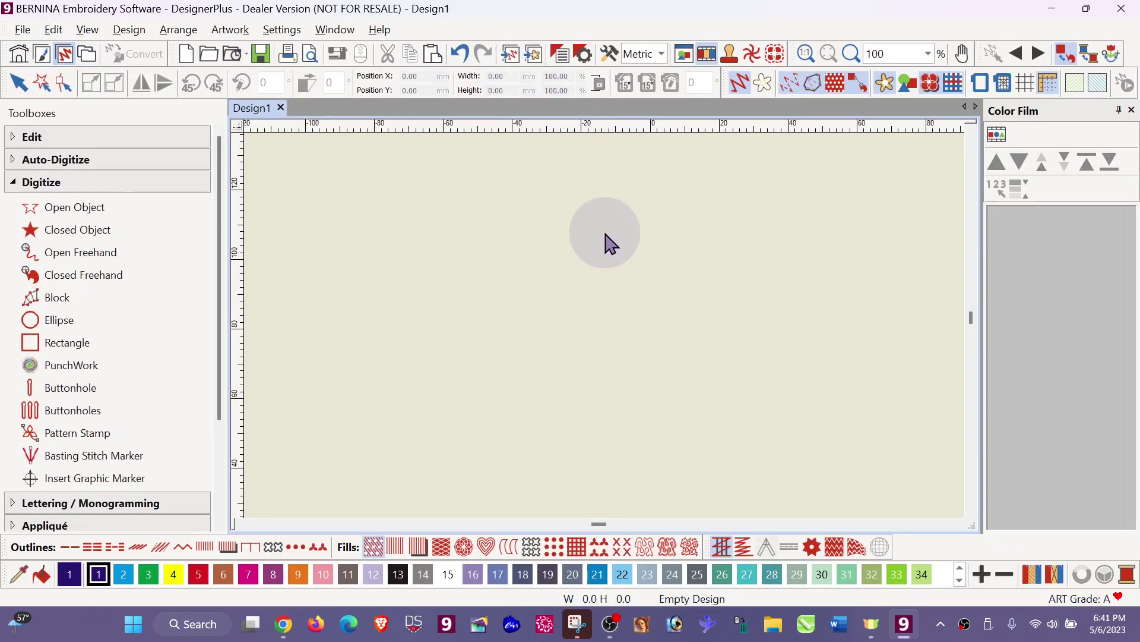
{"action": "left_click", "coordinate": [517, 59]}
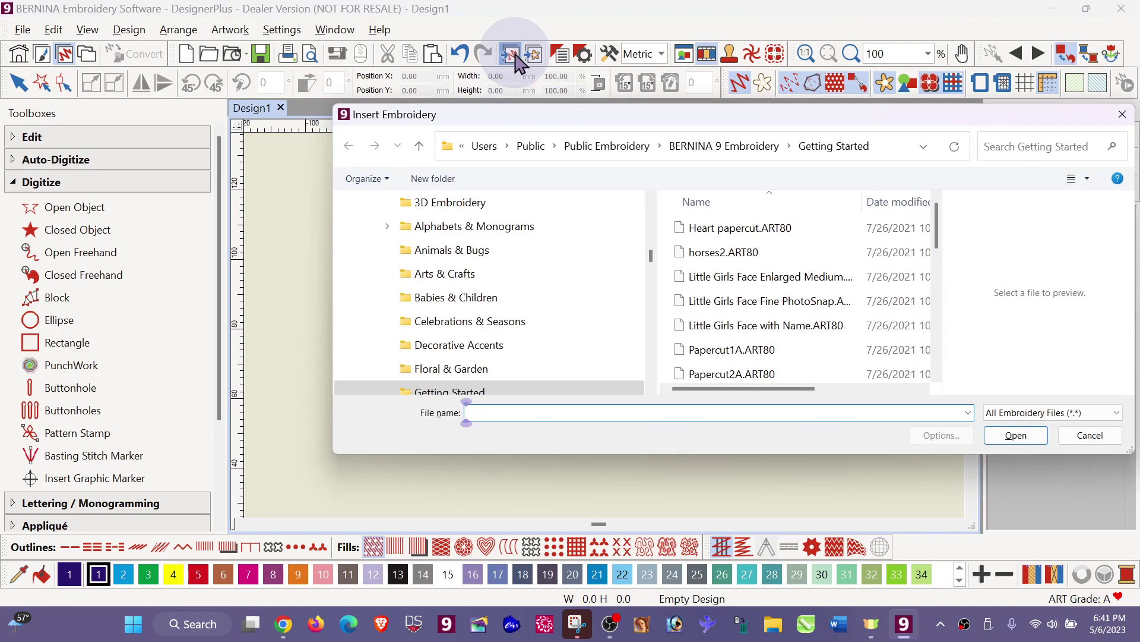
{"action": "left_click", "coordinate": [1123, 114]}
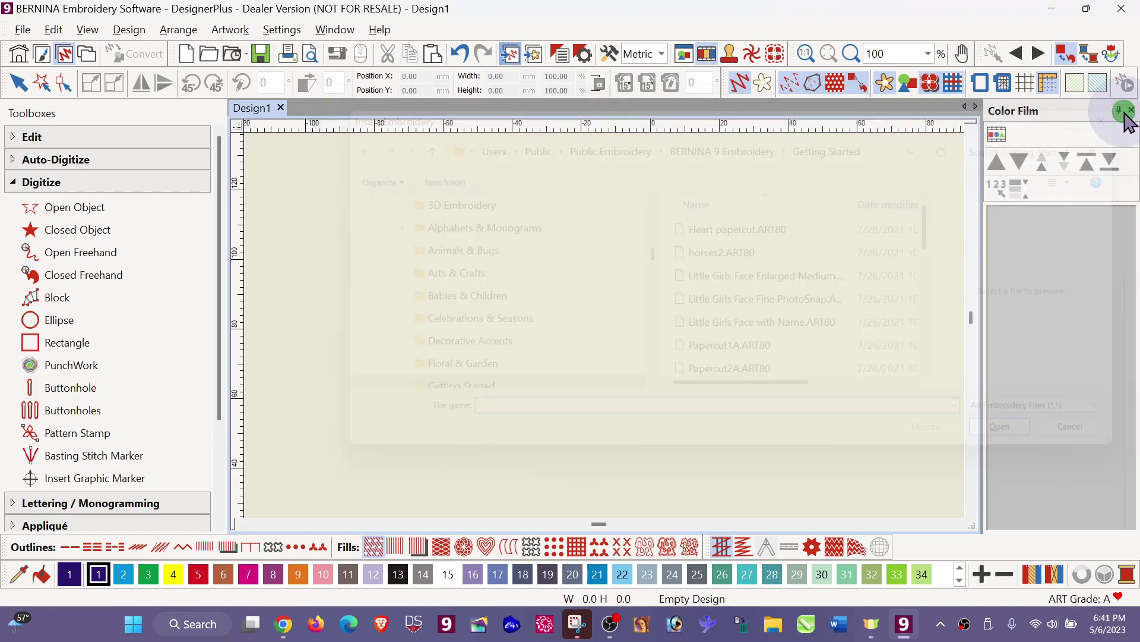